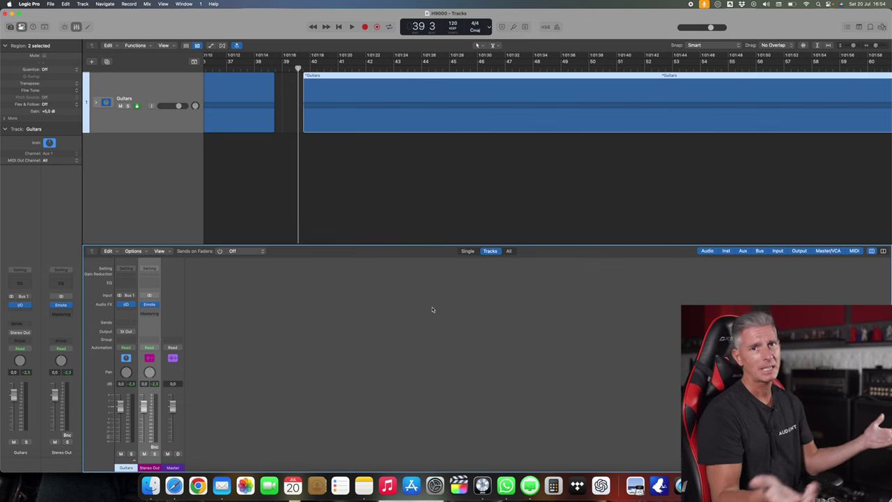
Expand the Guitars stack, examine the timing offset between the Audio 1 and Audio 2 regions, and collapse the stack.
{"action": "left_click", "coordinate": [95, 104]}
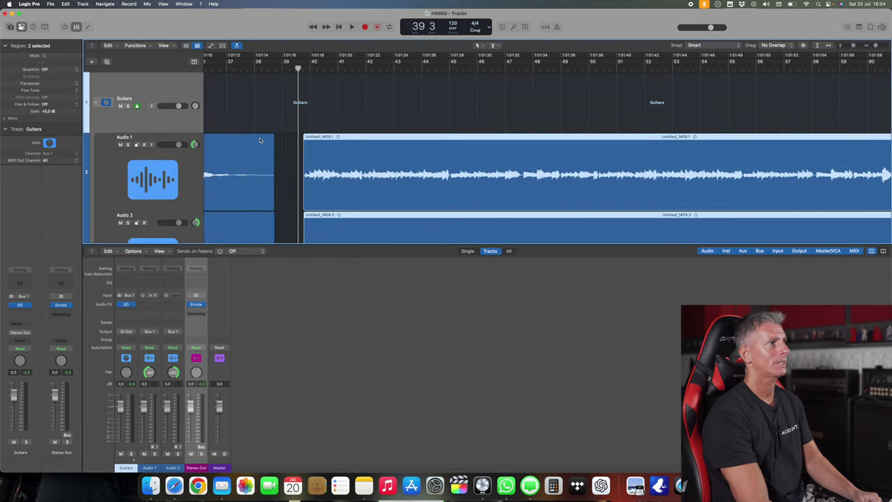
{"action": "scroll", "coordinate": [260, 140], "scroll_direction": "down", "scroll_amount": 2}
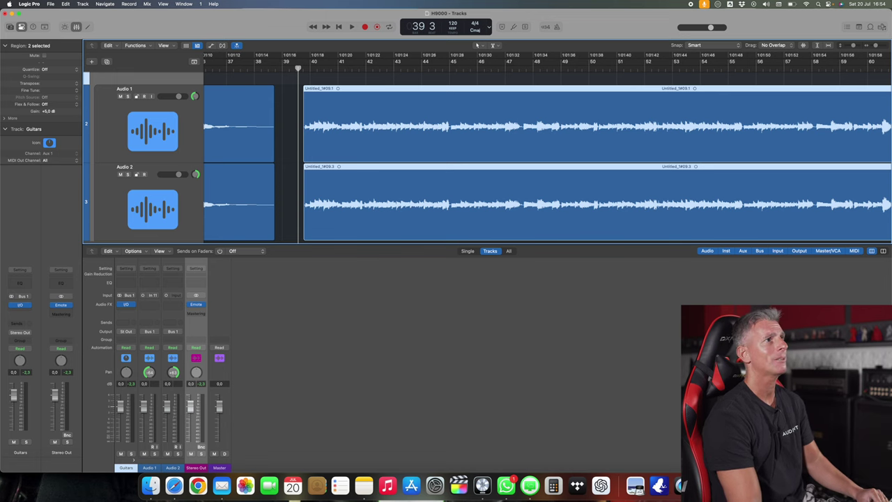
{"action": "left_click", "coordinate": [883, 47]}
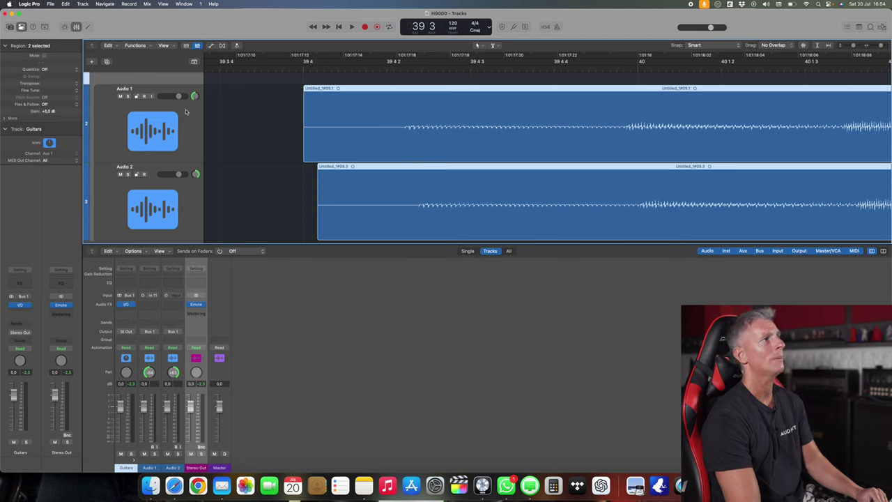
{"action": "left_click", "coordinate": [872, 46]}
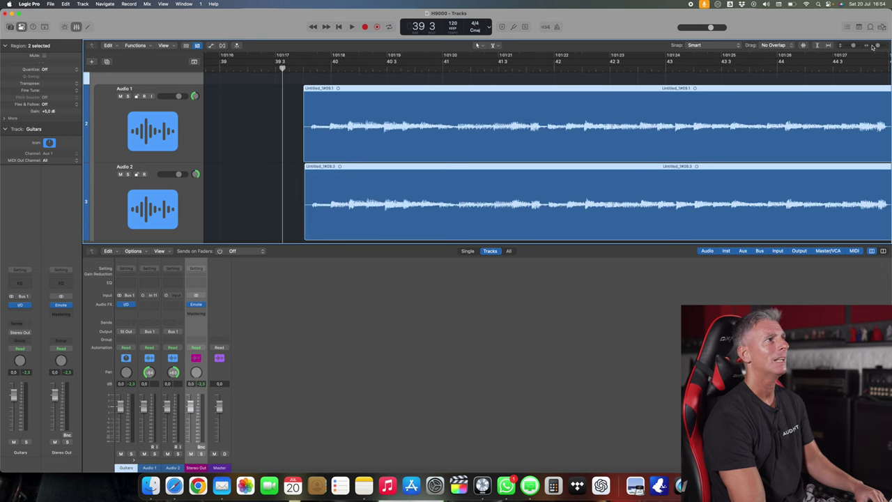
{"action": "left_click", "coordinate": [872, 46]}
{"action": "left_click", "coordinate": [872, 46]}
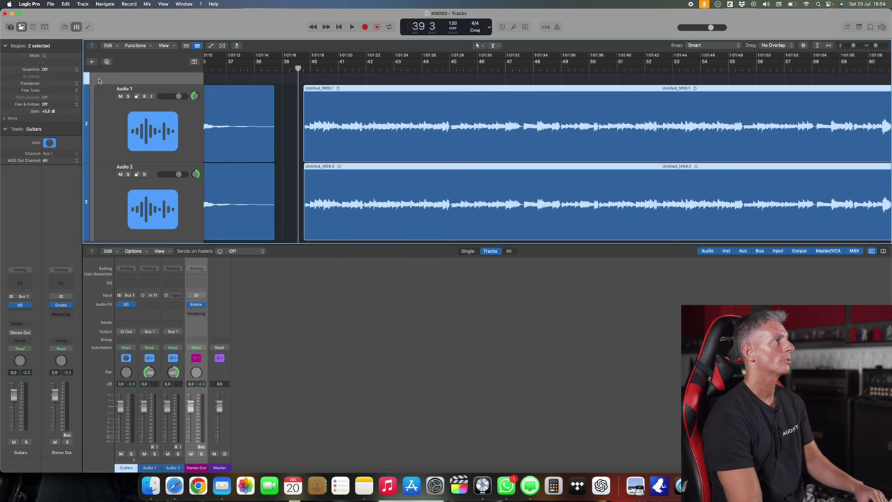
{"action": "scroll", "coordinate": [104, 101], "scroll_direction": "up", "scroll_amount": 2}
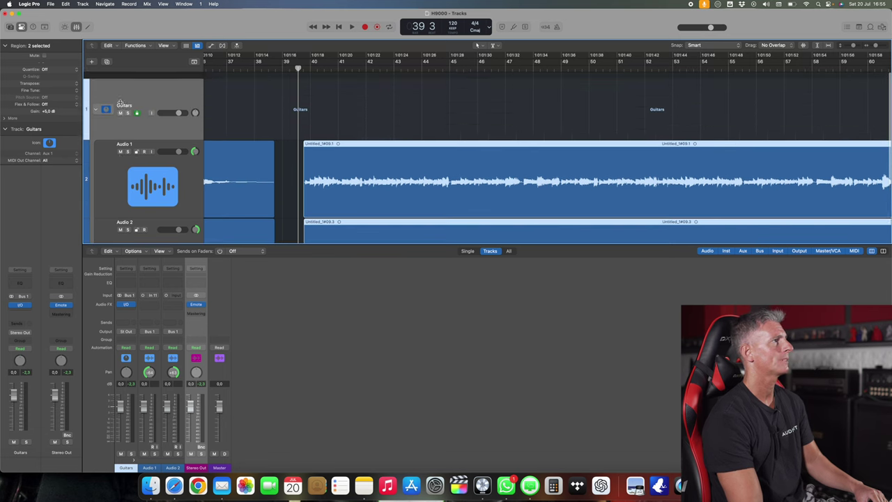
{"action": "left_click", "coordinate": [95, 103]}
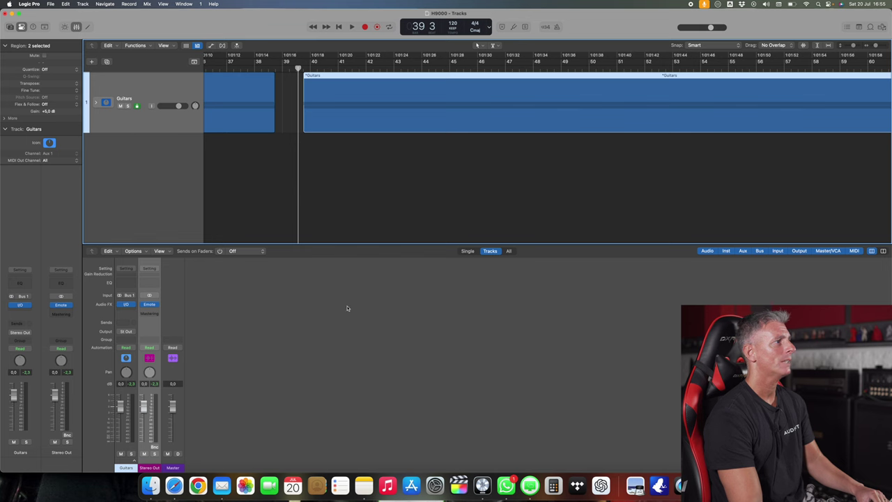
Compare the guitars in playback with the I/O insert on the Guitars channel bypassed and active.
{"action": "left_click", "coordinate": [122, 307]}
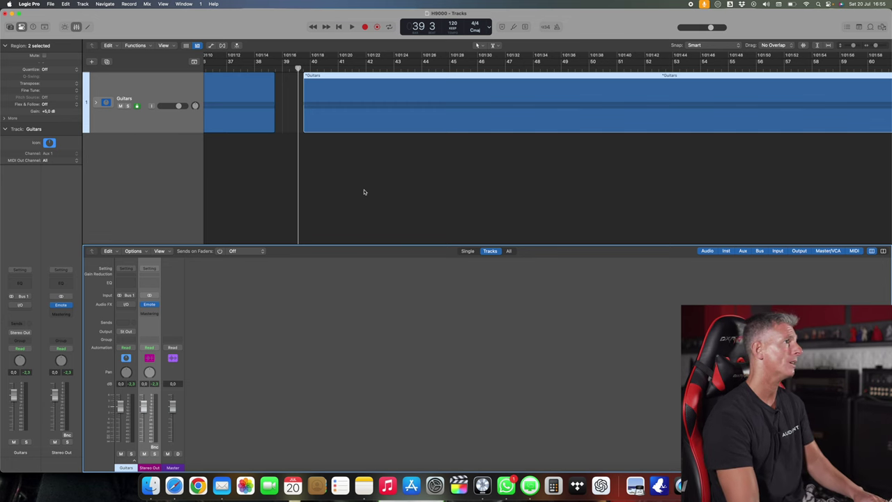
{"action": "key", "text": "space"}
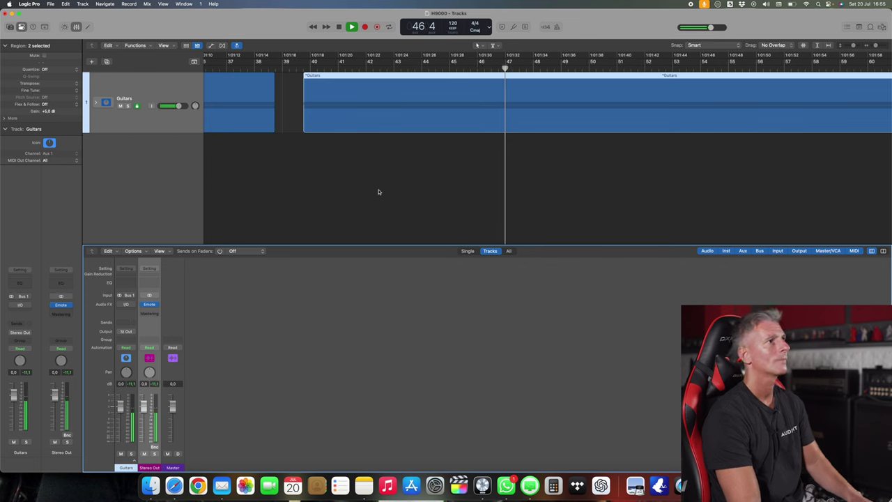
{"action": "key", "text": "space"}
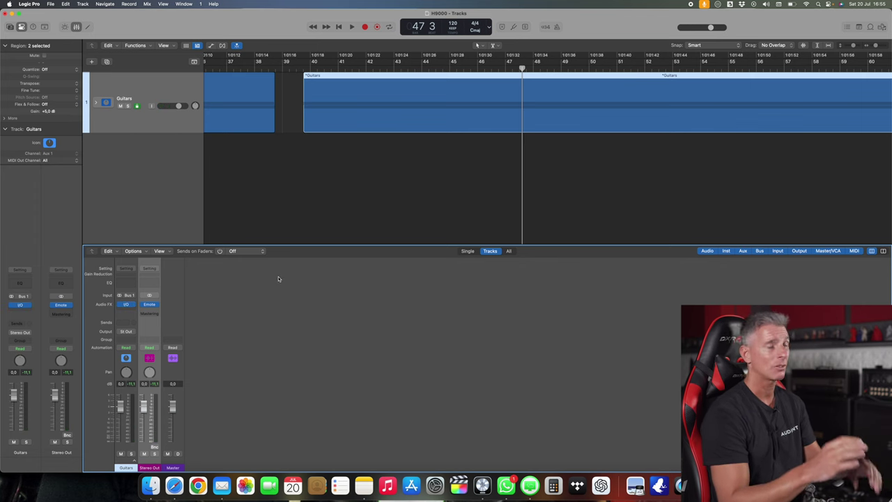
{"action": "key", "text": "space"}
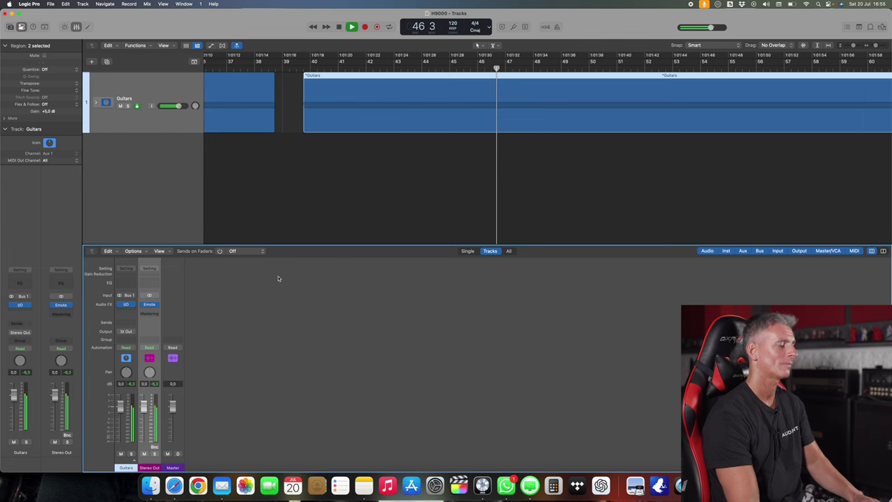
{"action": "key", "text": "space"}
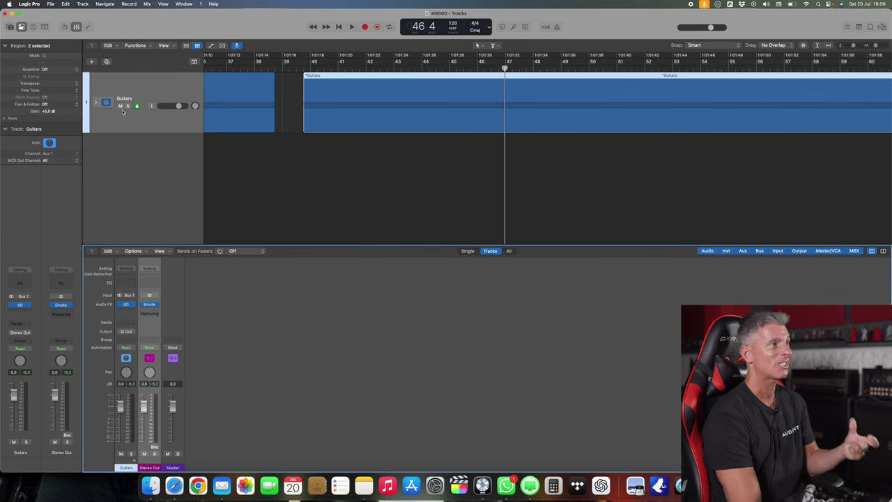
Inspect the I/O insert's settings on the Guitars channel and the Emote plug-in on Stereo Out, closing each window.
{"action": "left_click", "coordinate": [127, 305]}
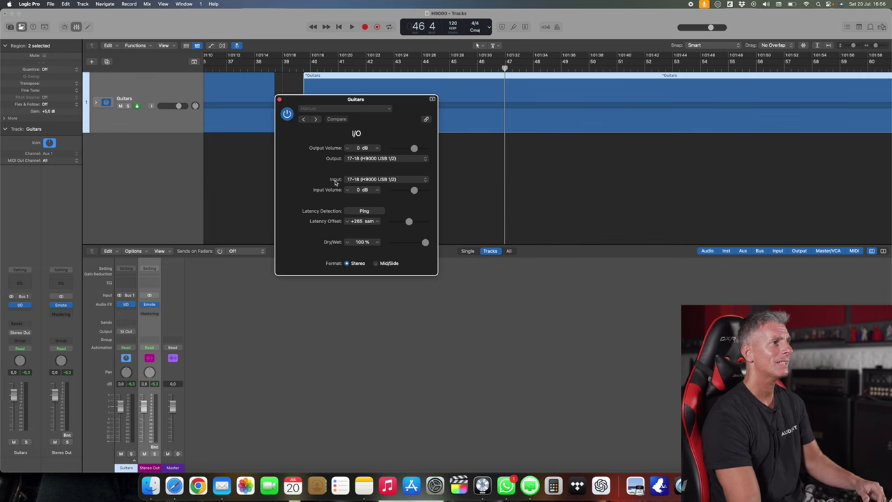
{"action": "left_click", "coordinate": [279, 99]}
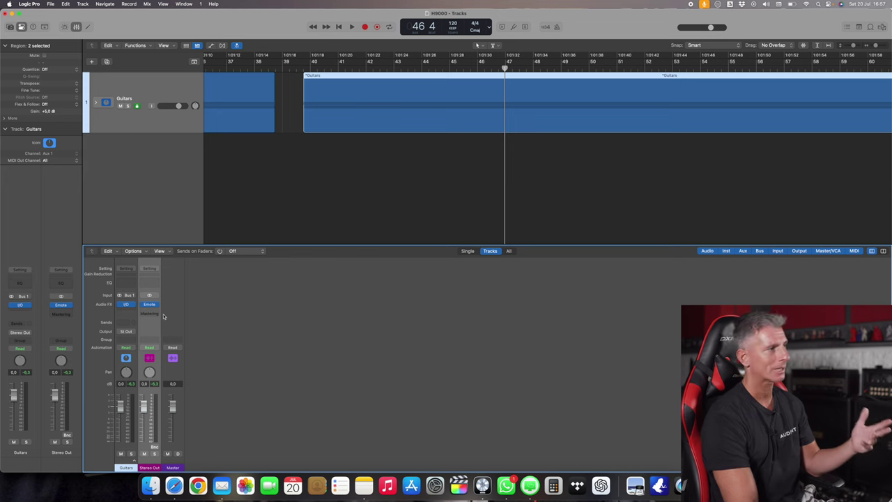
{"action": "left_click", "coordinate": [150, 304]}
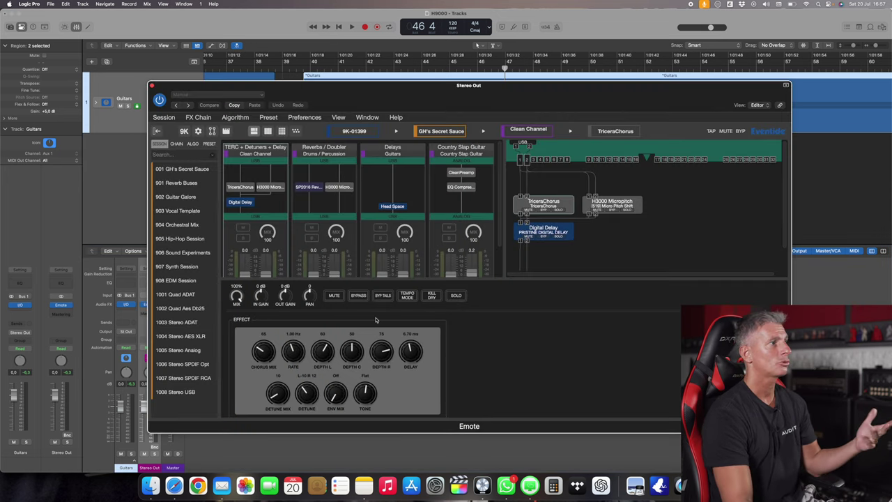
{"action": "left_click", "coordinate": [152, 86]}
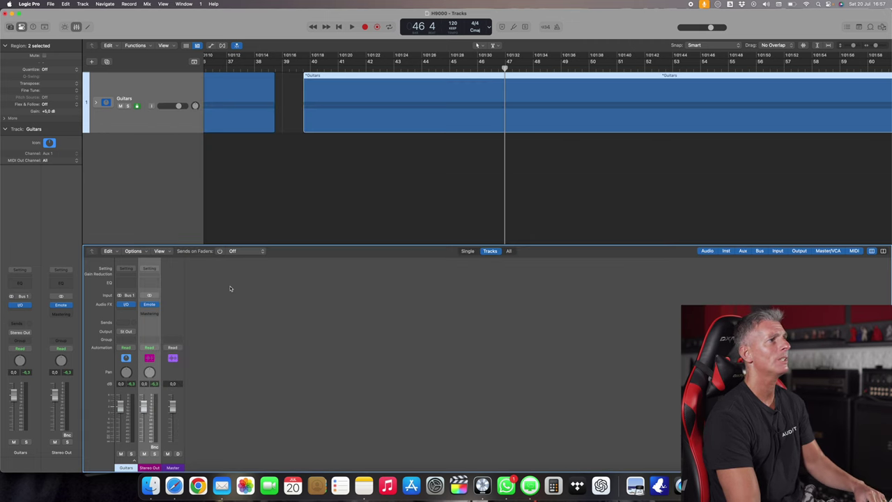
Replay the guitars, including from the region's start, to compare the I/O insert active and bypassed, leaving it active.
{"action": "mouse_move", "coordinate": [144, 306]}
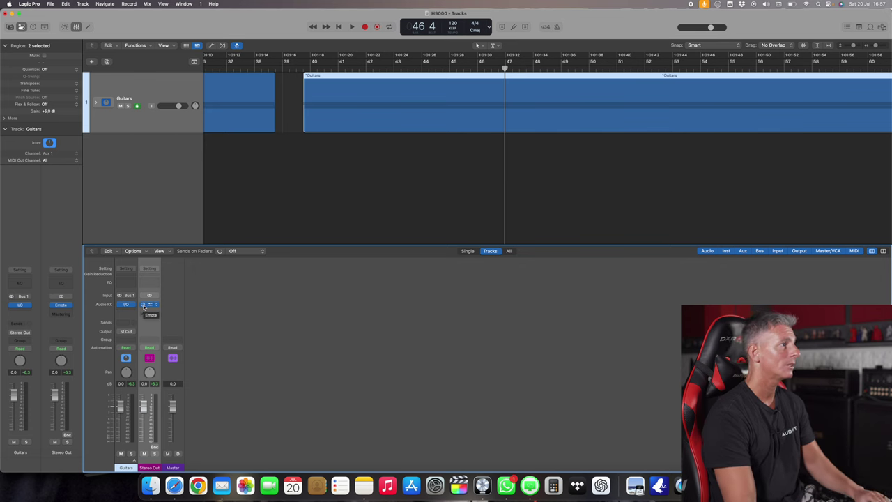
{"action": "key", "text": "space"}
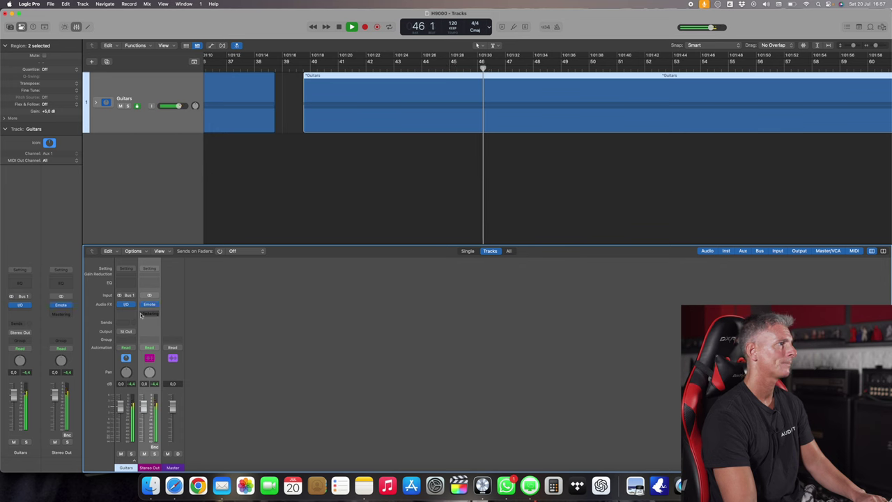
{"action": "key", "text": "space"}
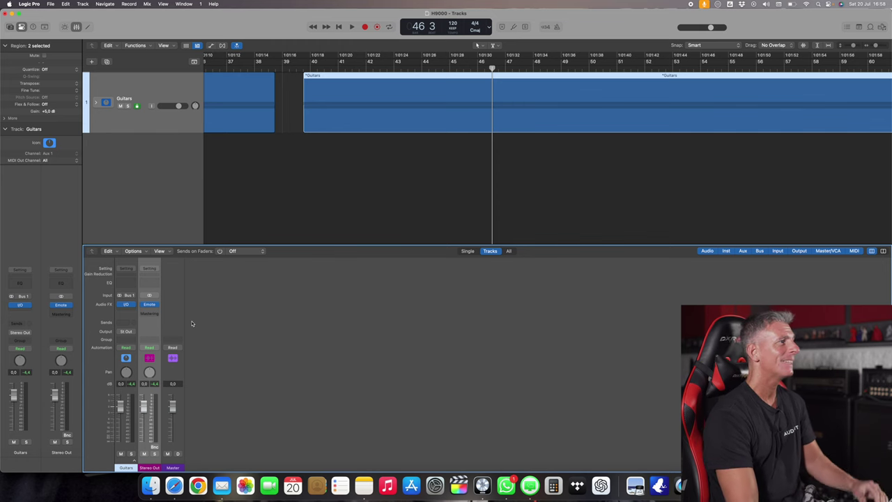
{"action": "key", "text": "shift+space"}
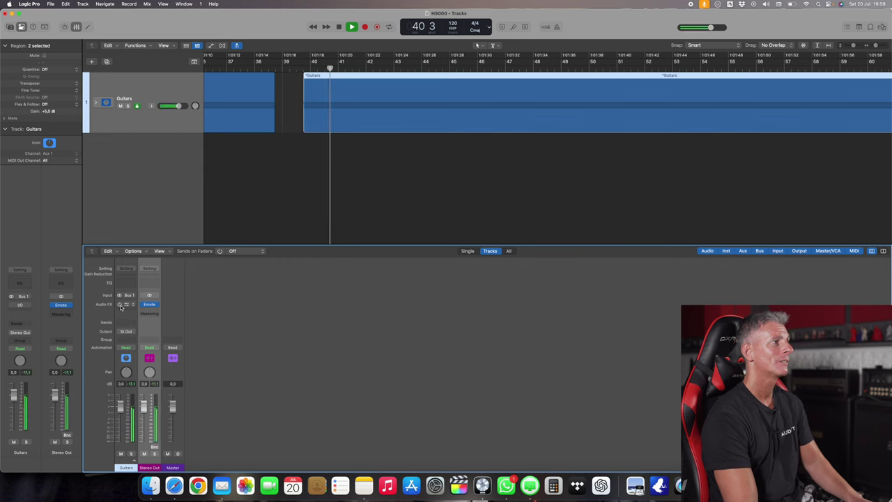
{"action": "key", "text": "space"}
{"action": "key", "text": "shift+space"}
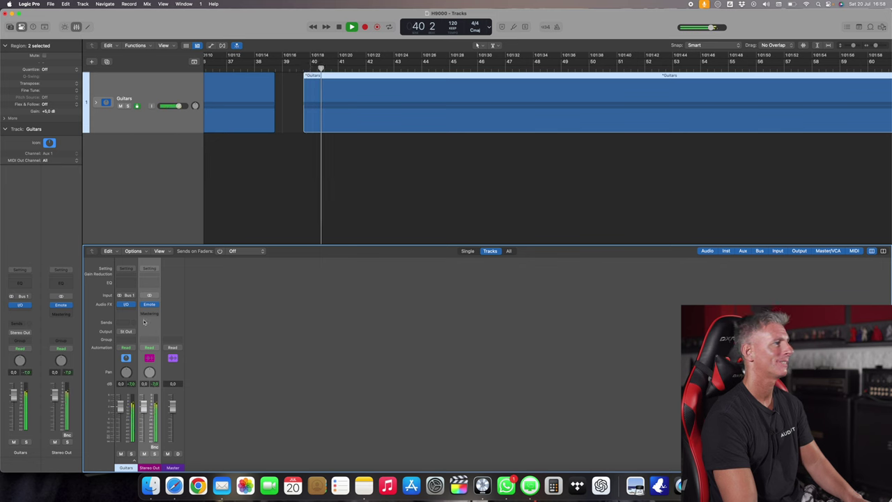
{"action": "key", "text": "space"}
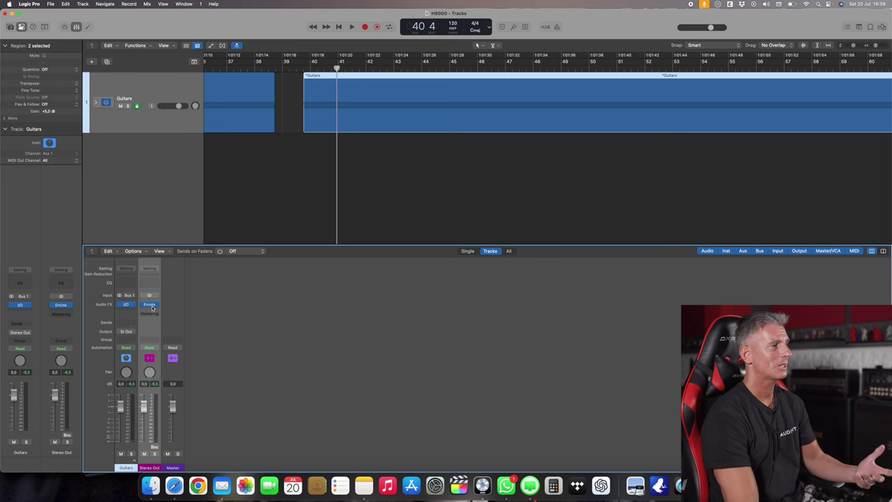
Open Emote on Stereo Out and look through the FX chains overview and the algorithm routing of the TERC + Detuners + Delay chain.
{"action": "left_click", "coordinate": [151, 305]}
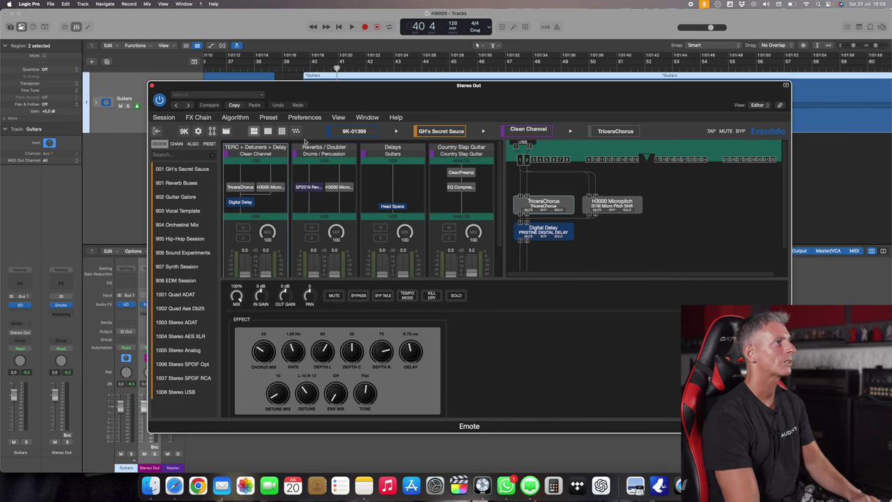
{"action": "left_click", "coordinate": [268, 132]}
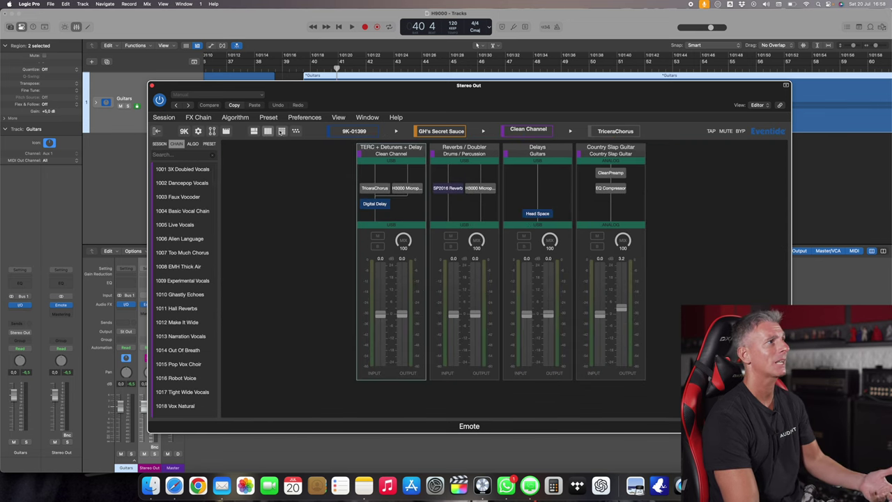
{"action": "left_click", "coordinate": [281, 131]}
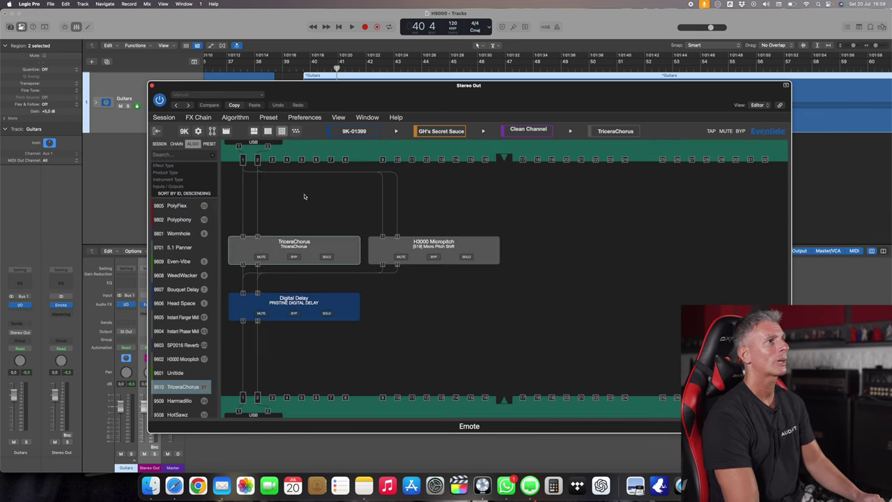
Examine the USB input and output assignments of the TERC + Detuners + Delay chain, collapsing each assignment section again.
{"action": "left_click", "coordinate": [503, 158]}
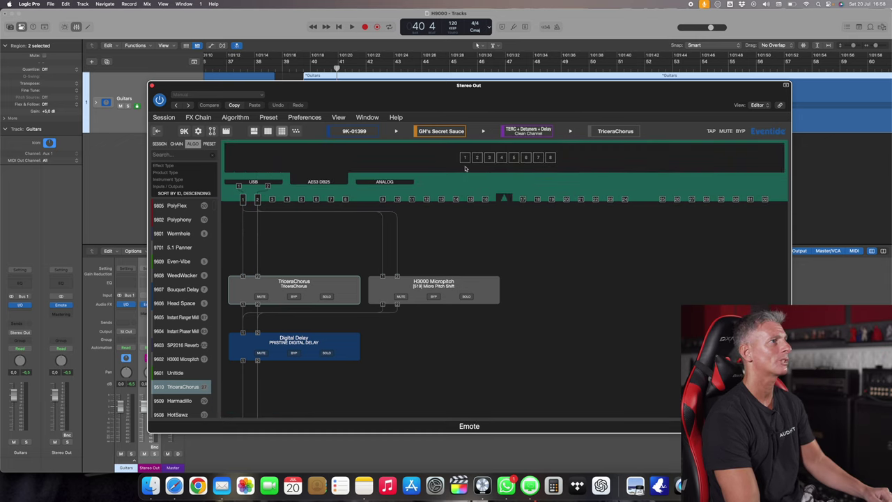
{"action": "left_click", "coordinate": [255, 182]}
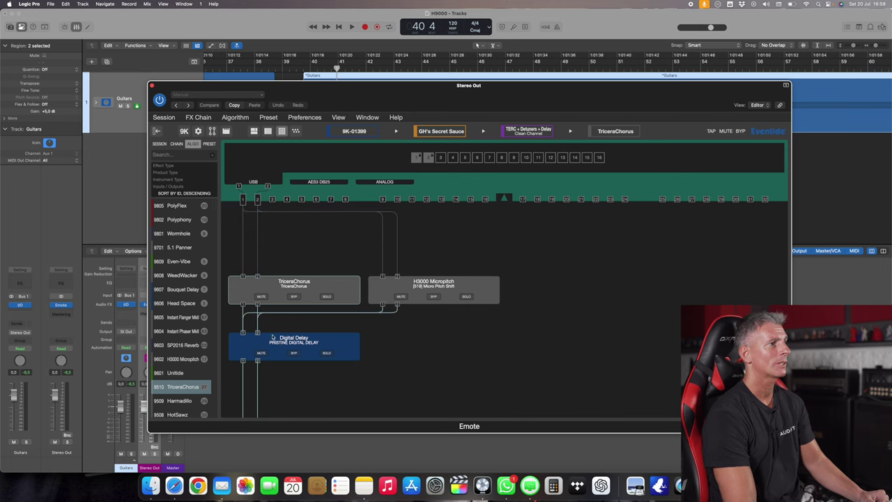
{"action": "scroll", "coordinate": [504, 201], "scroll_direction": "down", "scroll_amount": 2}
{"action": "scroll", "coordinate": [504, 202], "scroll_direction": "down", "scroll_amount": 1}
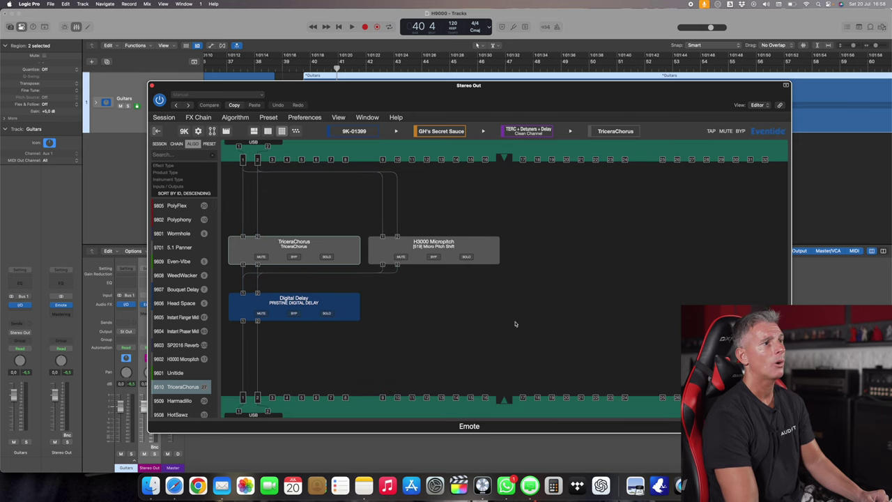
{"action": "scroll", "coordinate": [508, 395], "scroll_direction": "down", "scroll_amount": 3}
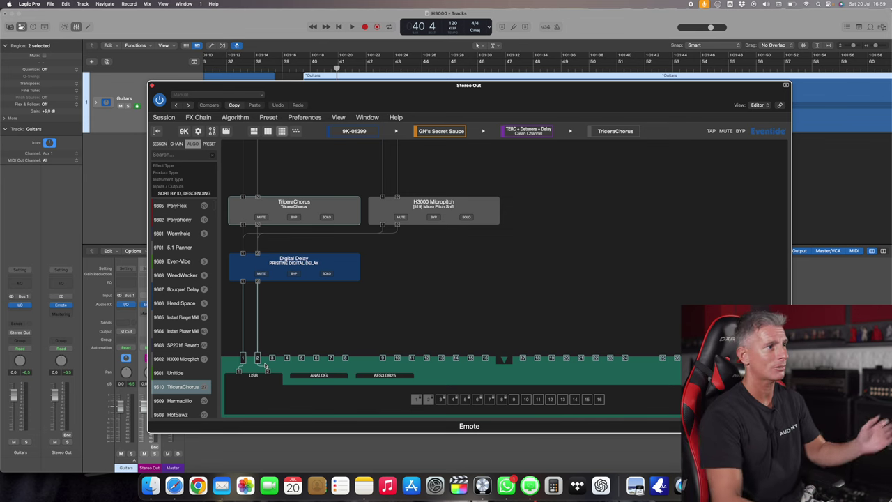
{"action": "left_click", "coordinate": [503, 360]}
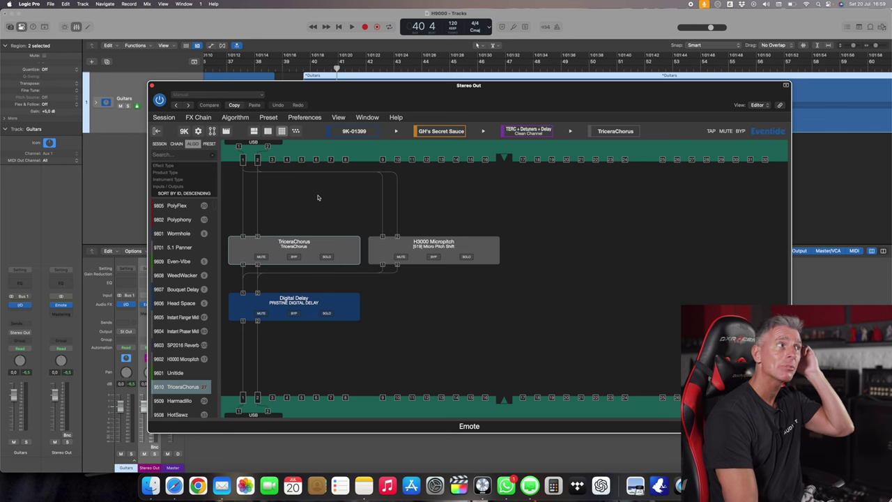
Review the four-chain overview, the algorithm parameters and the connections from TriceraChorus and H3000 Micropitch into Digital Delay.
{"action": "left_click", "coordinate": [269, 131]}
{"action": "left_click", "coordinate": [281, 131]}
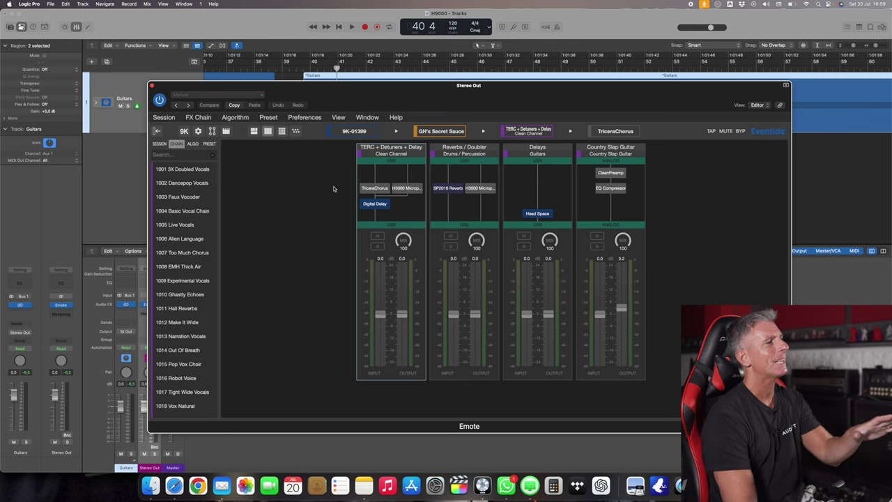
{"action": "left_click", "coordinate": [286, 131]}
{"action": "left_click", "coordinate": [296, 131]}
{"action": "left_click", "coordinate": [281, 131]}
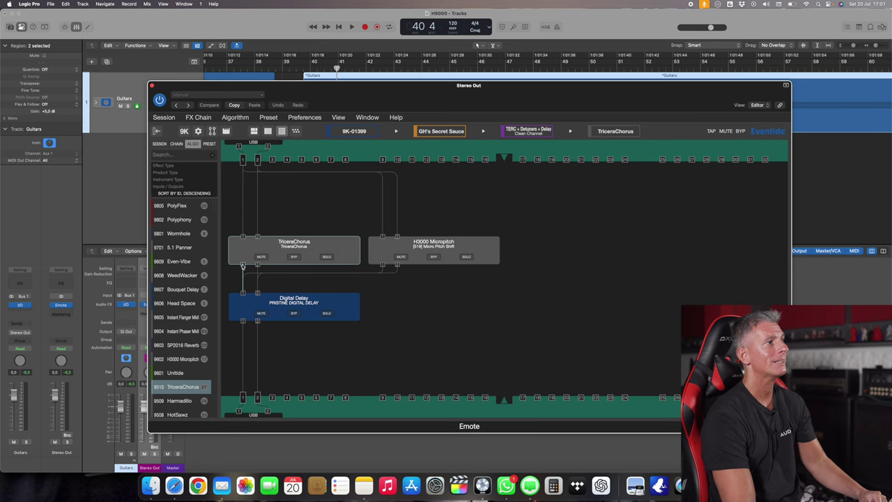
{"action": "left_click_drag", "start_coordinate": [269, 272], "coordinate": [243, 291]}
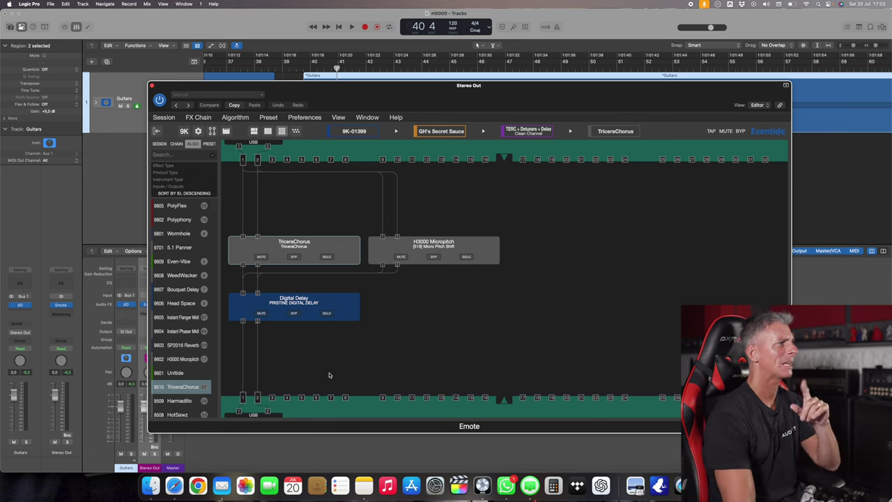
{"action": "left_click", "coordinate": [296, 132]}
{"action": "left_click", "coordinate": [282, 131]}
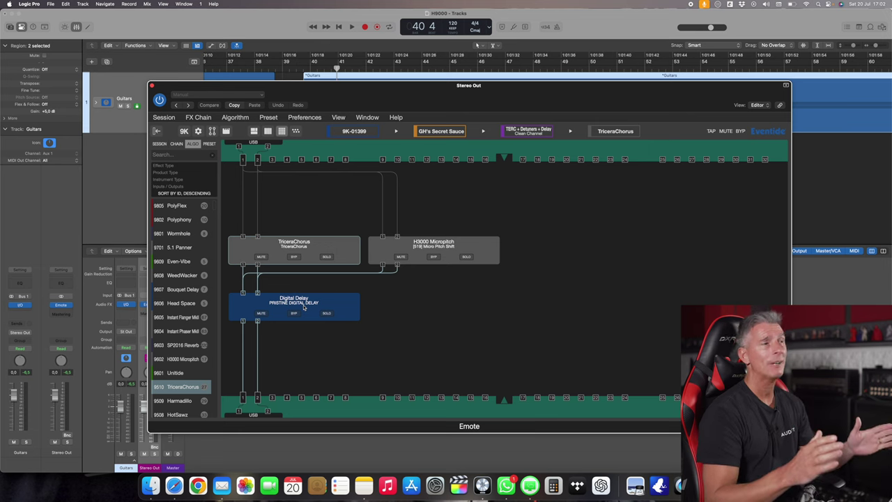
Bypass TriceraChorus, H3000 Micropitch and Digital Delay, and start playing the unprocessed guitars.
{"action": "left_click", "coordinate": [295, 258]}
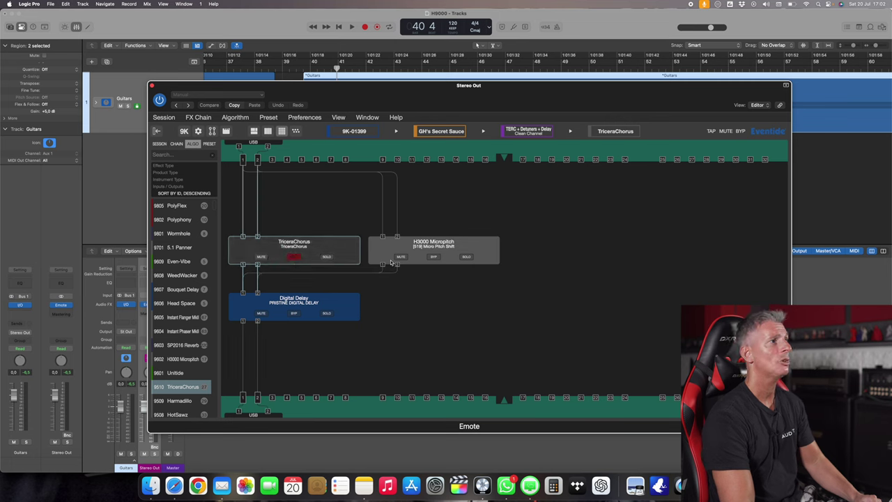
{"action": "left_click", "coordinate": [434, 257]}
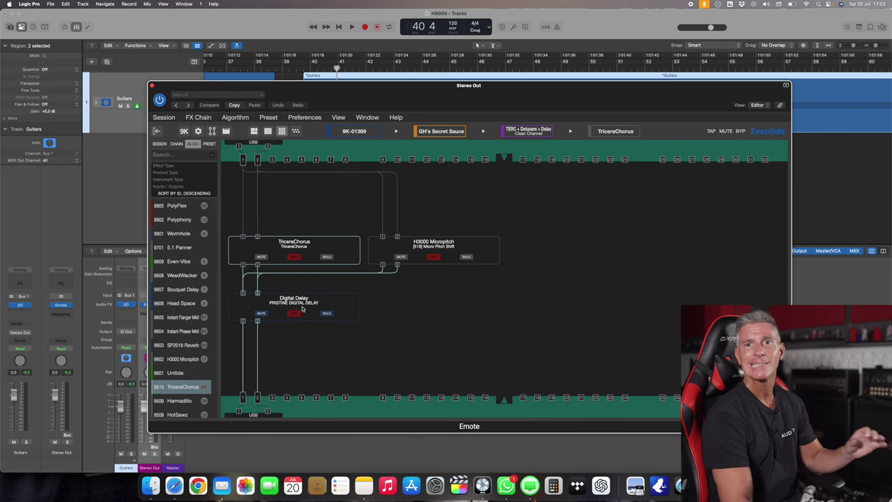
{"action": "key", "text": "space"}
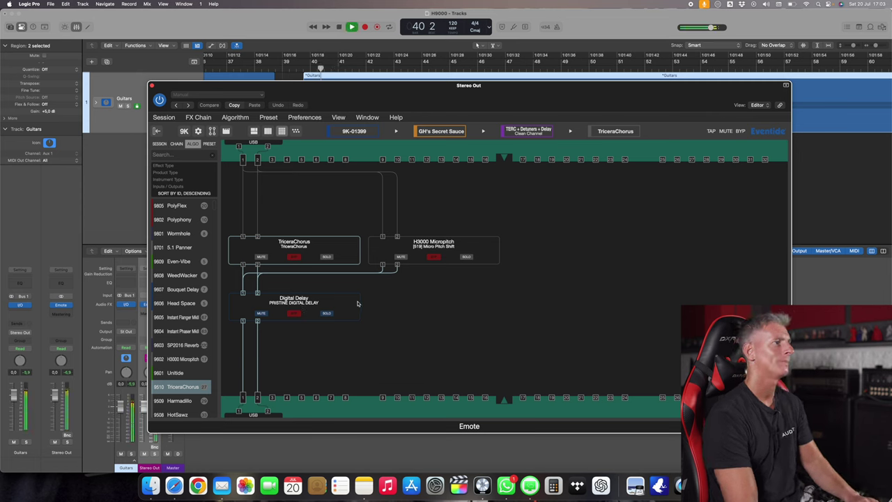
Audition TriceraChorus, H3000 Micropitch and Digital Delay one at a time during playback, bypassing each again before stopping.
{"action": "left_click", "coordinate": [293, 258]}
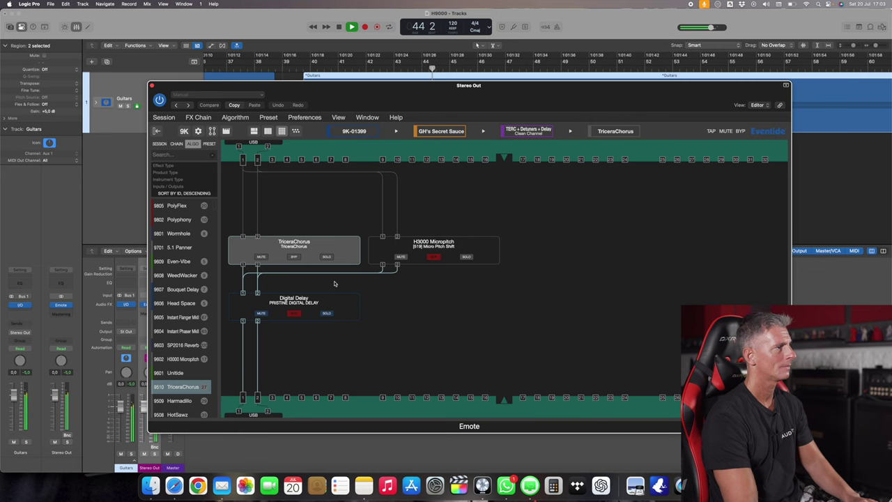
{"action": "left_click", "coordinate": [295, 257]}
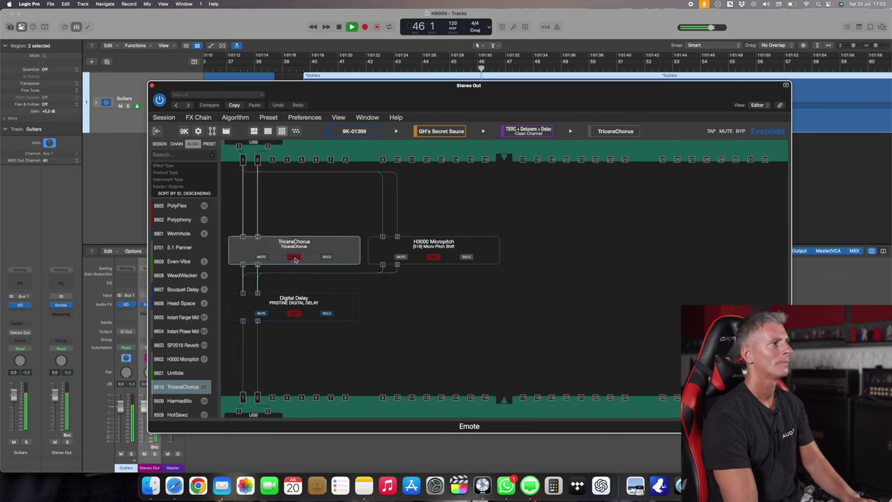
{"action": "left_click", "coordinate": [434, 257]}
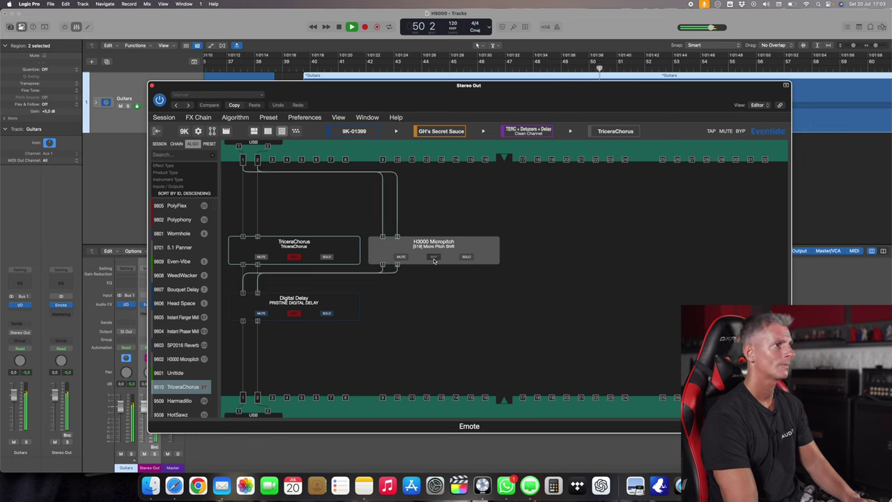
{"action": "left_click", "coordinate": [435, 259]}
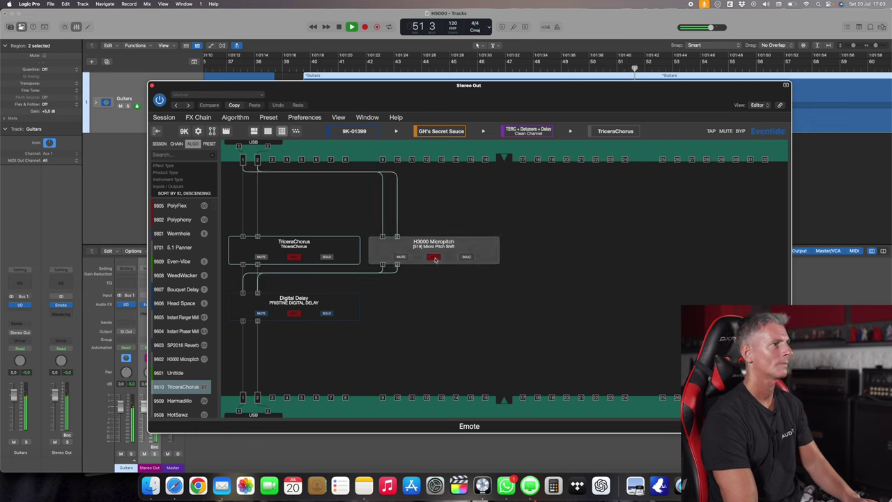
{"action": "left_click", "coordinate": [295, 314]}
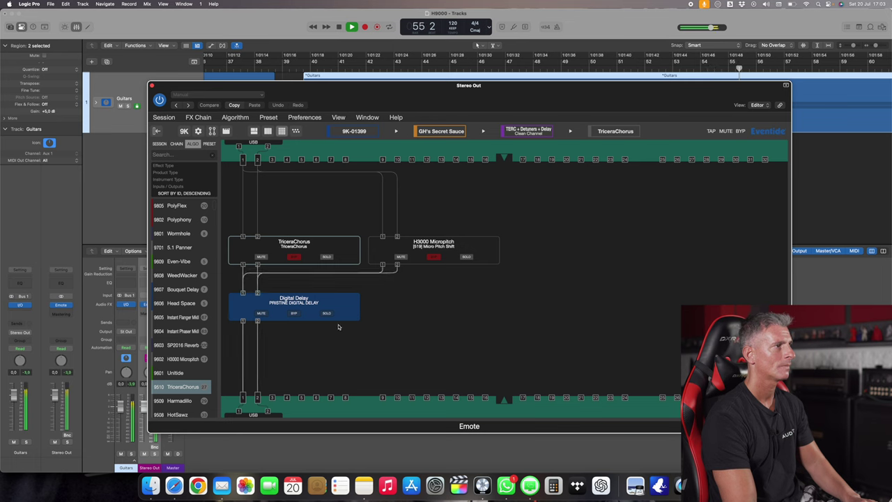
{"action": "left_click", "coordinate": [293, 313]}
{"action": "key", "text": "space"}
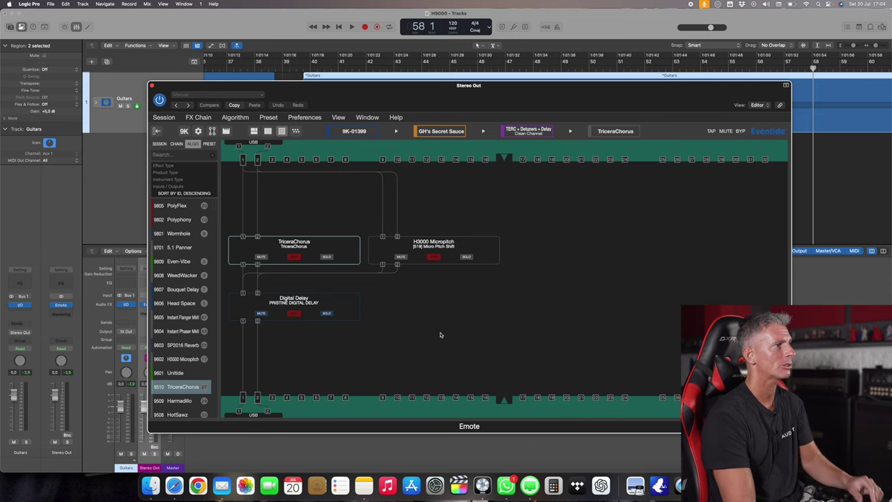
Activate Digital Delay alone, play the guitars through it and stop playback.
{"action": "left_click", "coordinate": [304, 317]}
{"action": "key", "text": "space"}
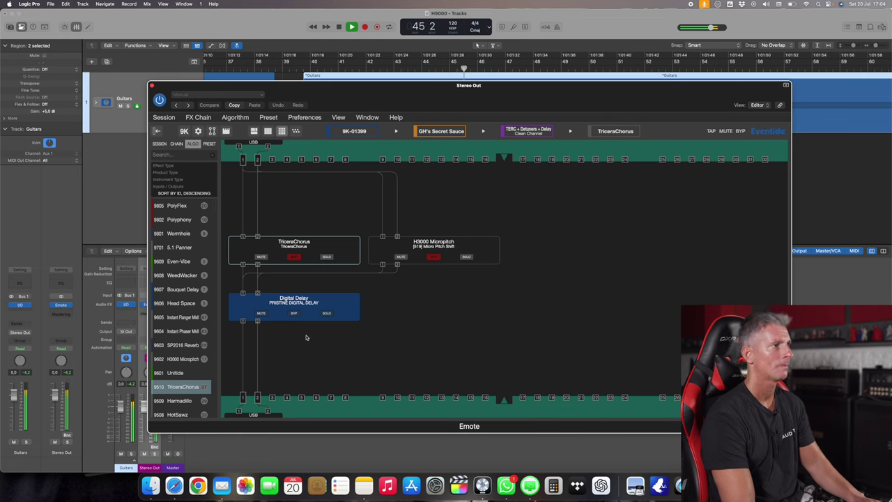
{"action": "key", "text": "space"}
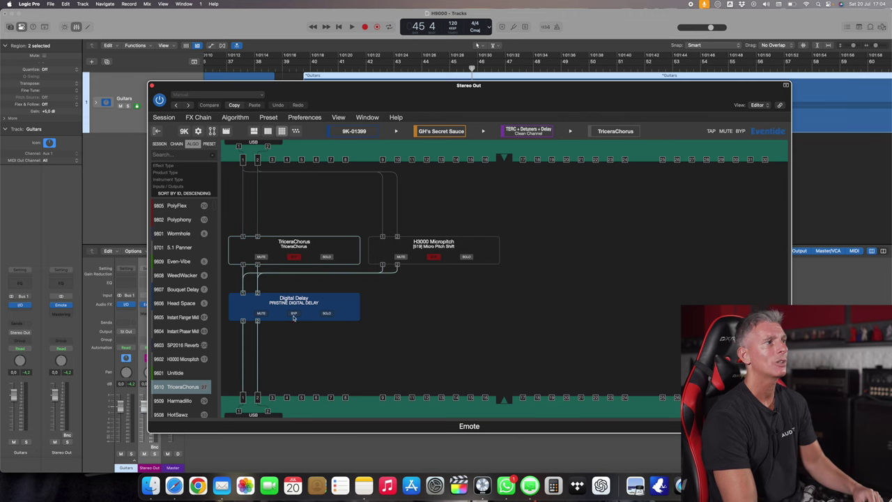
Bypass Digital Delay, activate TriceraChorus and play the guitars briefly through the chorus alone.
{"action": "left_click_drag", "start_coordinate": [318, 291], "coordinate": [282, 246]}
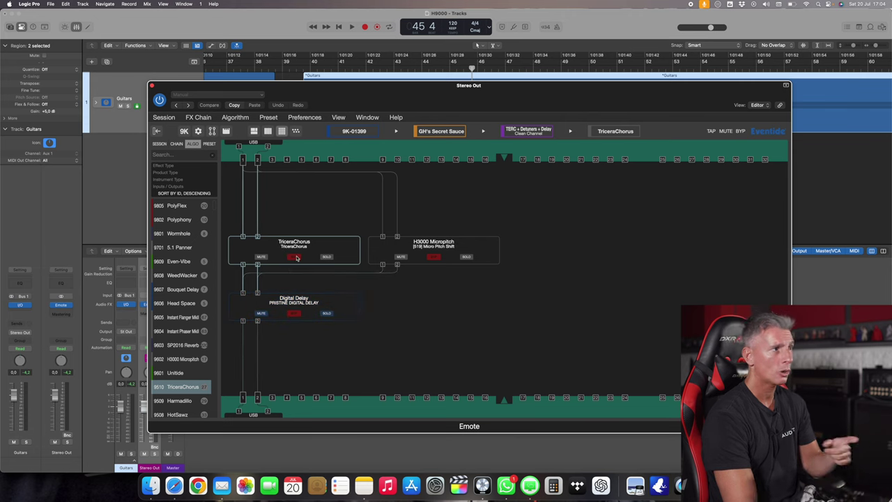
{"action": "left_click", "coordinate": [293, 256]}
{"action": "key", "text": "space"}
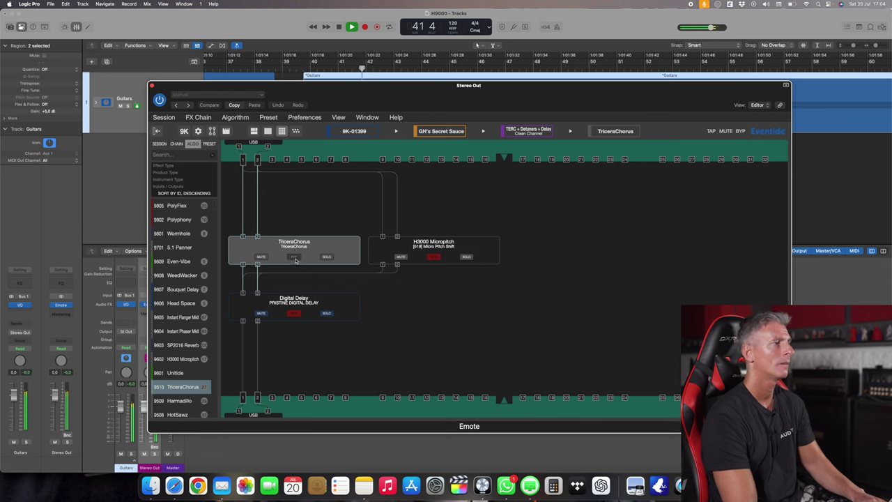
{"action": "key", "text": "space"}
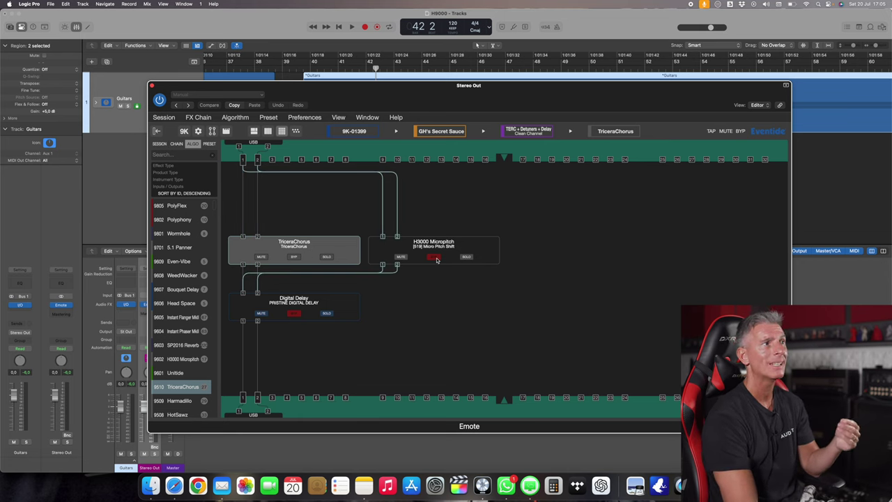
Activate H3000 Micropitch alongside TriceraChorus, then play the guitars through both and stop.
{"action": "left_click", "coordinate": [435, 258]}
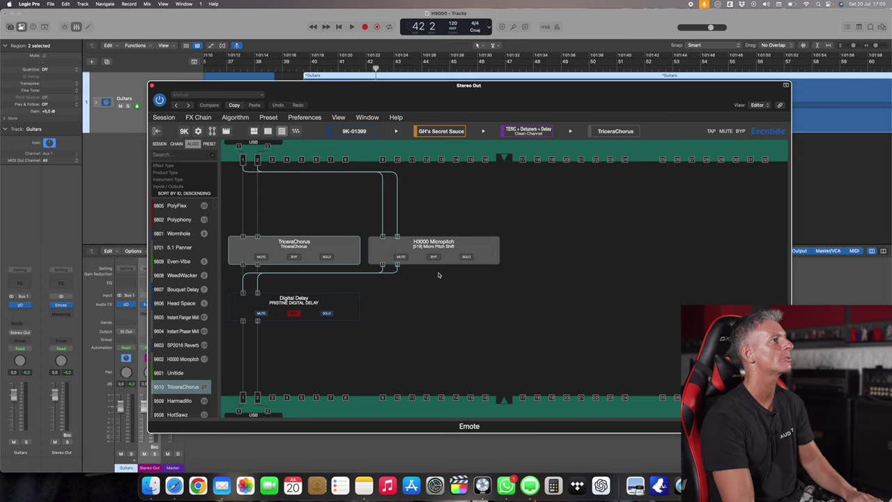
{"action": "key", "text": "space"}
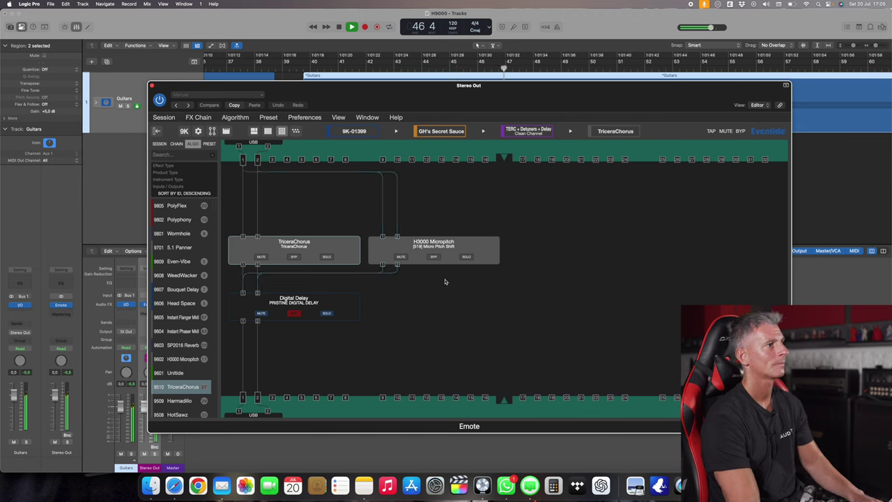
{"action": "key", "text": "space"}
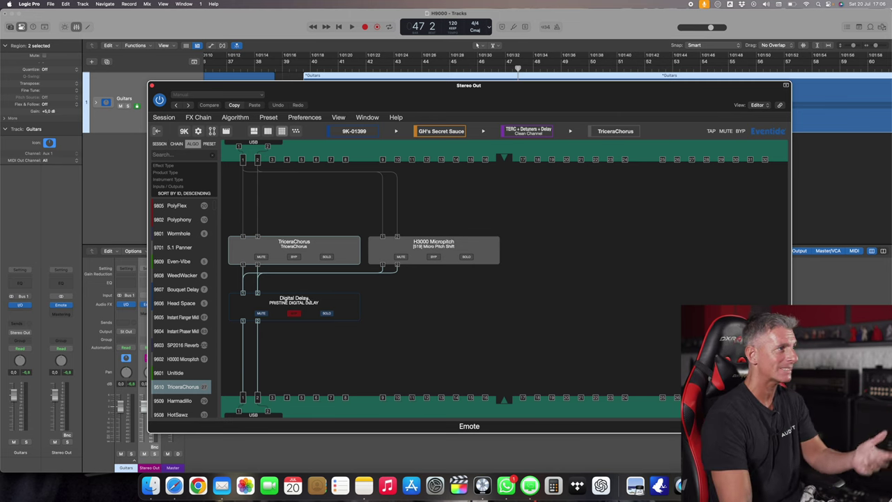
Activate Digital Delay, play the guitars through all three algorithms, then stop and return the playhead to bar 40.
{"action": "left_click", "coordinate": [294, 314]}
{"action": "key", "text": "space"}
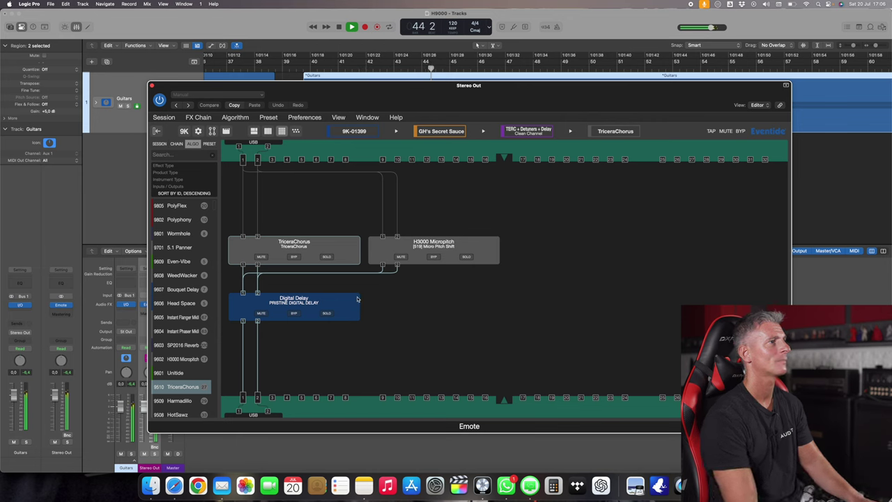
{"action": "key", "text": "space"}
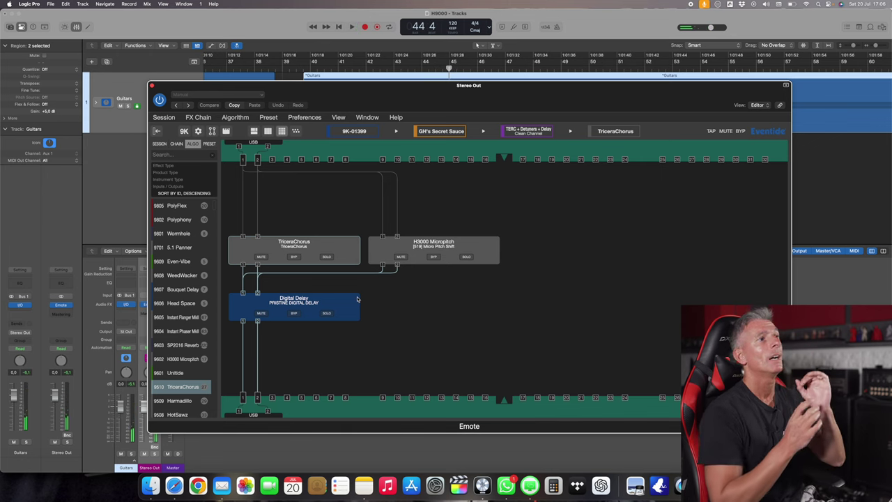
{"action": "key", "text": "comma"}
{"action": "key", "text": "comma"}
{"action": "key", "text": "comma"}
{"action": "key", "text": "comma"}
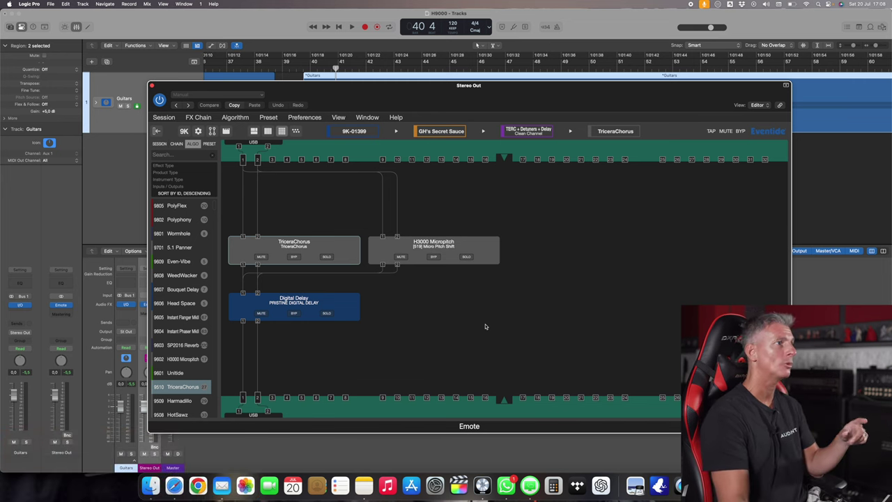
Bypass H3000 Micropitch and play the guitars through TriceraChorus and Digital Delay, then stop.
{"action": "left_click", "coordinate": [434, 256]}
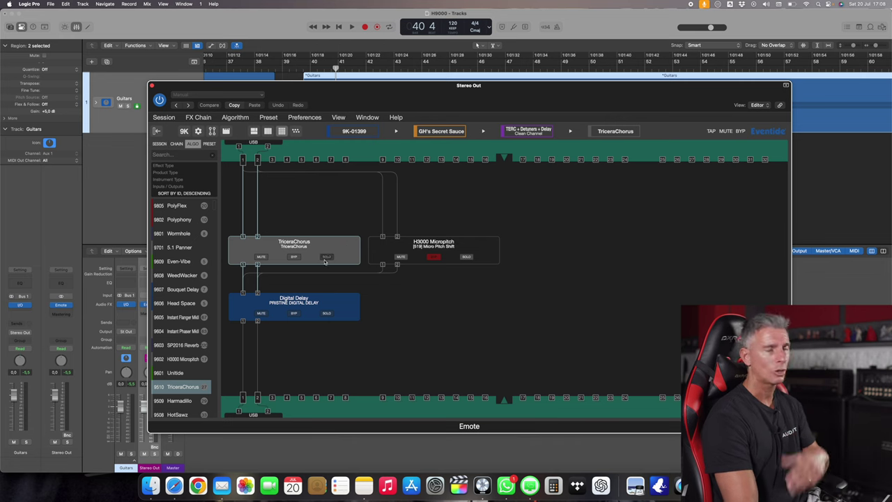
{"action": "key", "text": "space"}
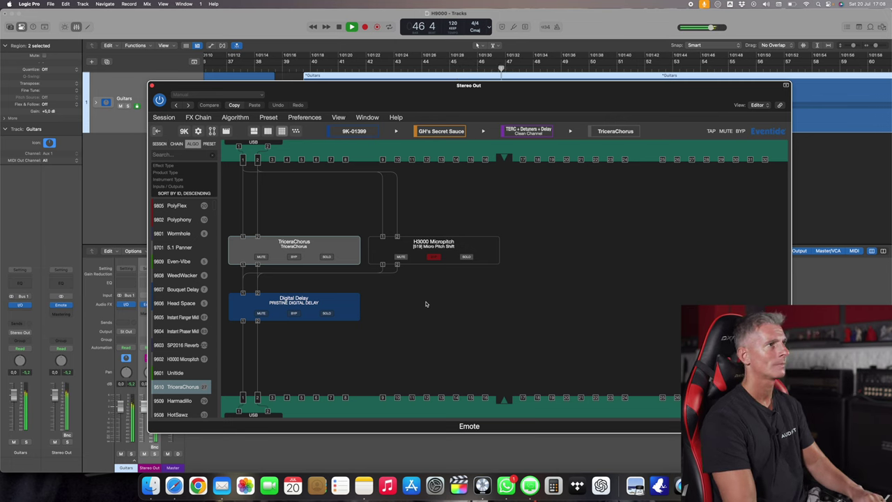
{"action": "key", "text": "space"}
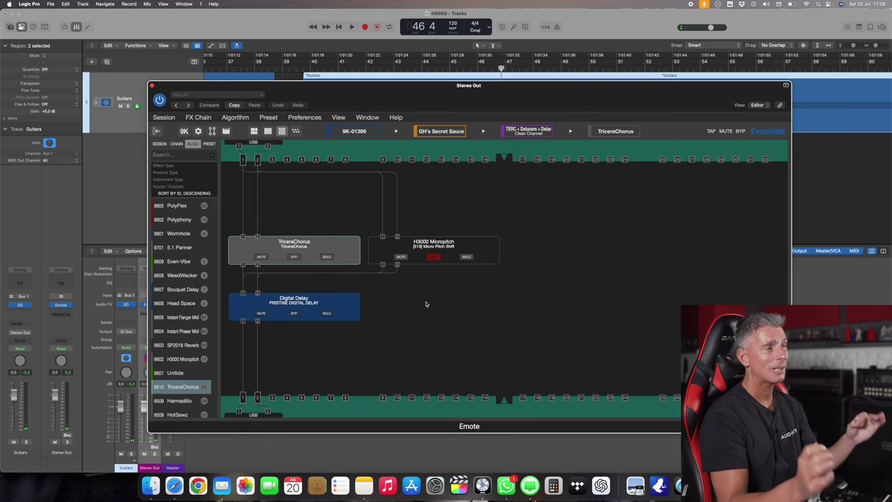
Swap the bypass from H3000 Micropitch to TriceraChorus and play the guitars through Micropitch and Digital Delay, then stop.
{"action": "left_click", "coordinate": [293, 258]}
{"action": "left_click", "coordinate": [433, 257]}
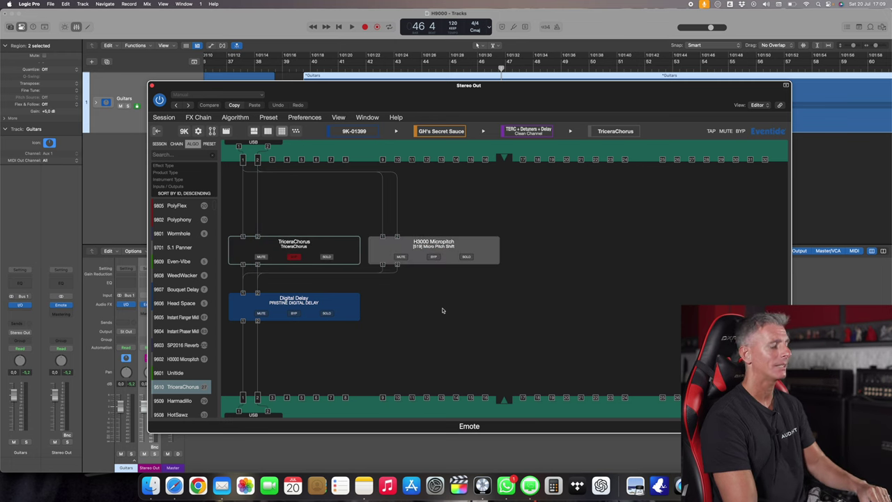
{"action": "key", "text": "space"}
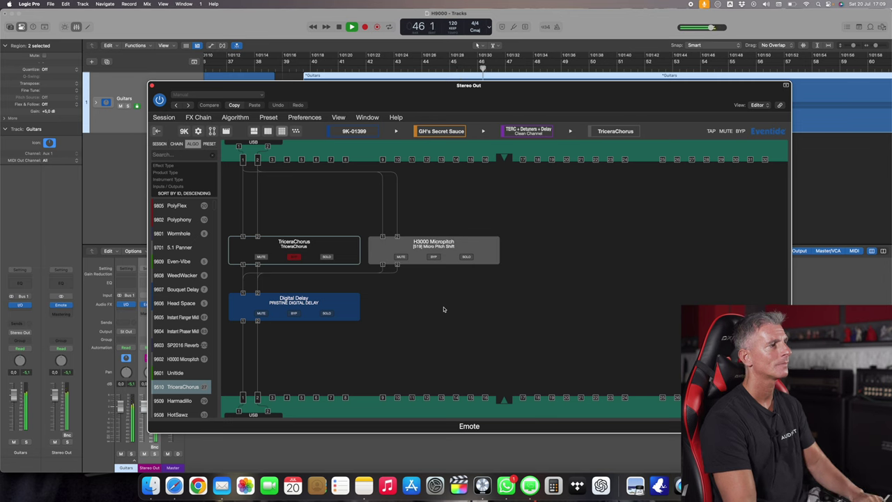
{"action": "key", "text": "space"}
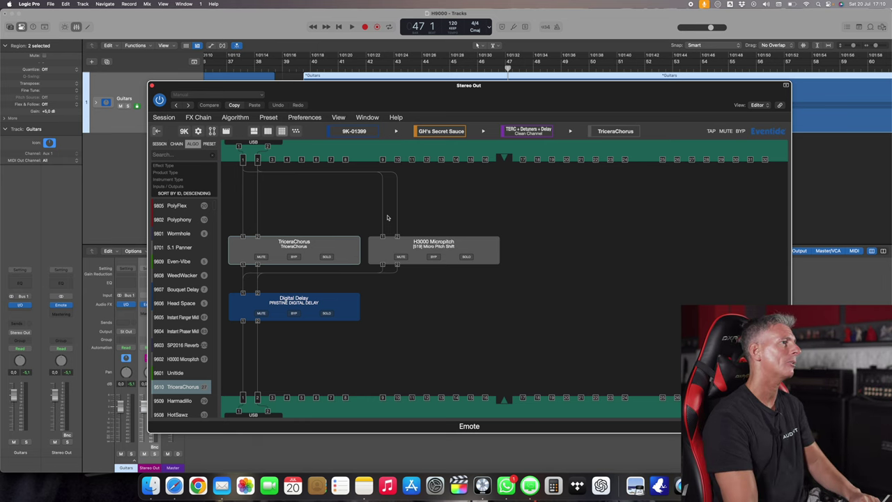
Play the guitars through the full chain, bypassing TriceraChorus and H3000 Micropitch in turn to isolate Digital Delay.
{"action": "key", "text": "space"}
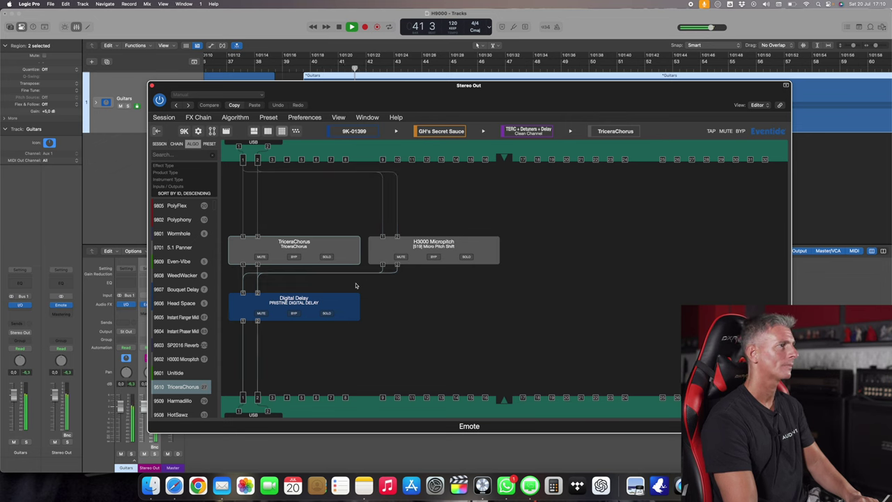
{"action": "left_click", "coordinate": [294, 257]}
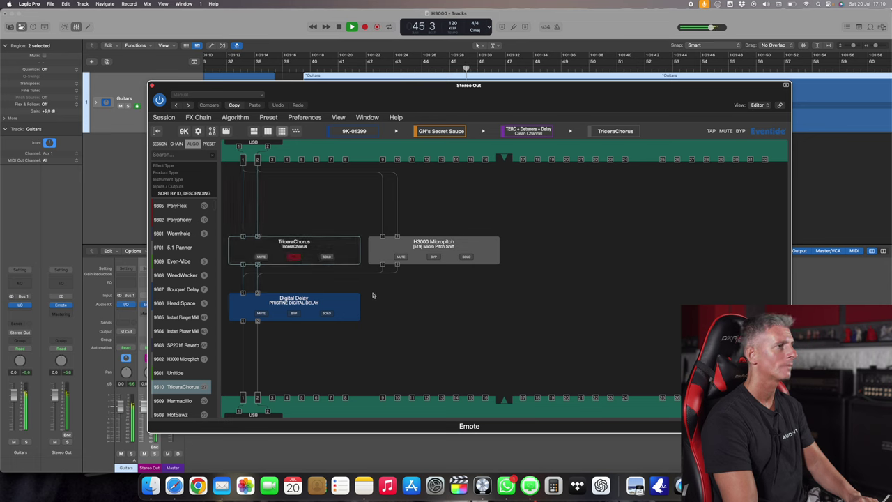
{"action": "left_click", "coordinate": [434, 257]}
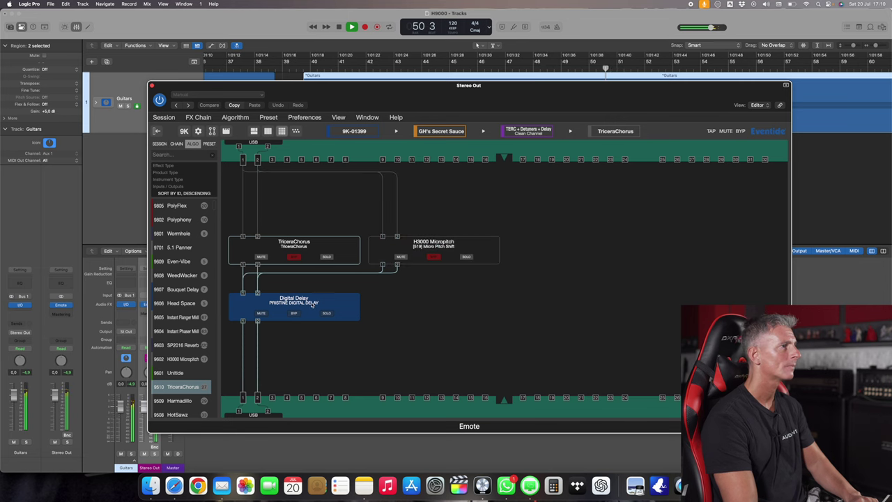
During playback, activate TriceraChorus and bypass Digital Delay, then switch from TriceraChorus alone to H3000 Micropitch alone.
{"action": "left_click", "coordinate": [295, 258]}
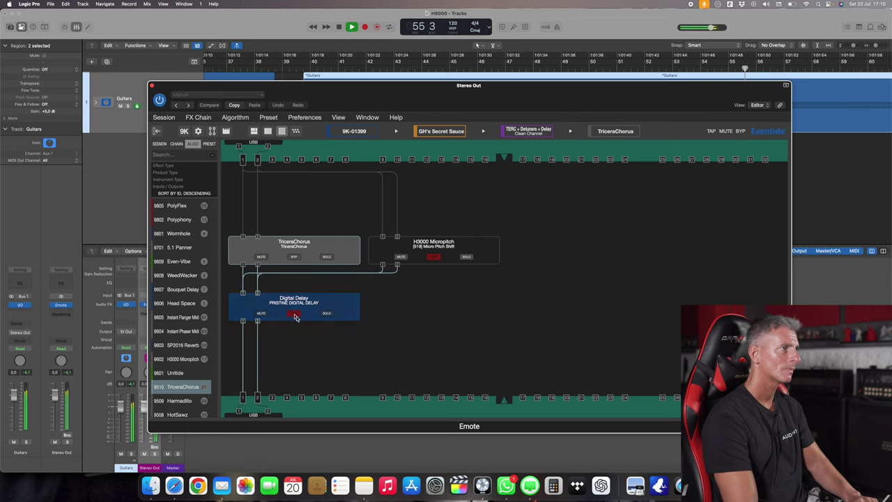
{"action": "left_click", "coordinate": [294, 314]}
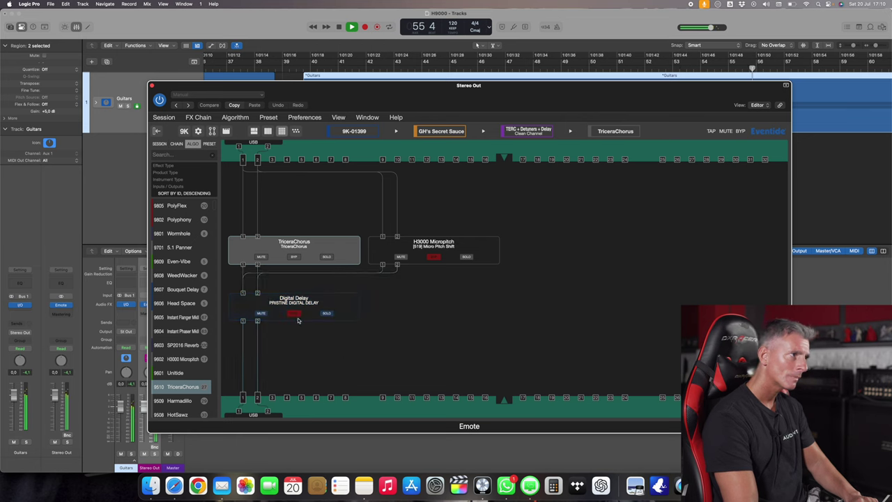
{"action": "left_click", "coordinate": [295, 258]}
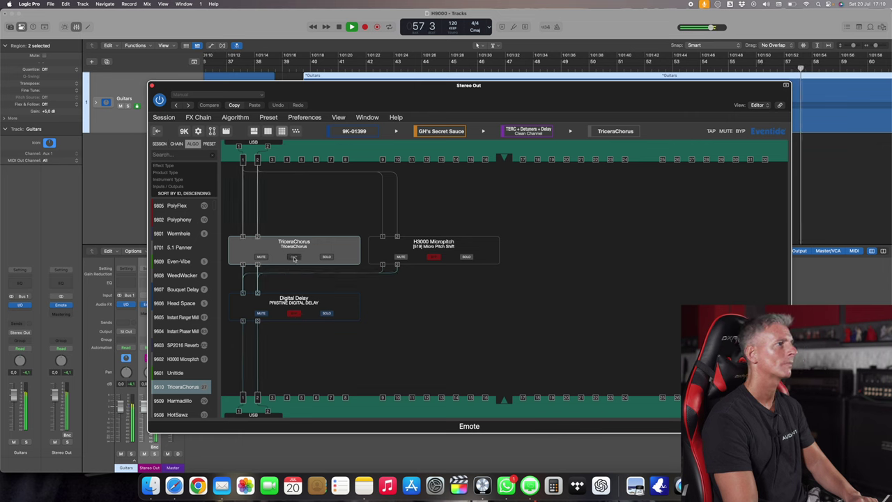
{"action": "left_click", "coordinate": [437, 258]}
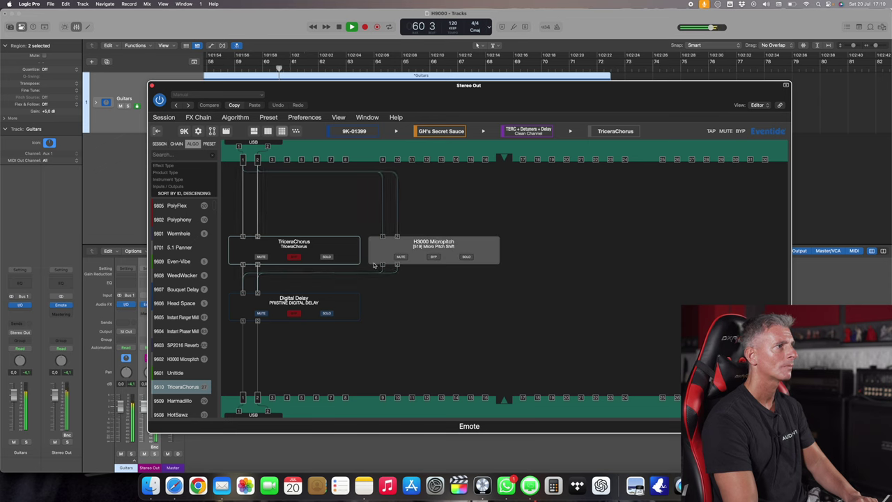
Reactivate TriceraChorus, H3000 Micropitch and Digital Delay during playback so the full chain processes the guitars.
{"action": "left_click", "coordinate": [296, 259]}
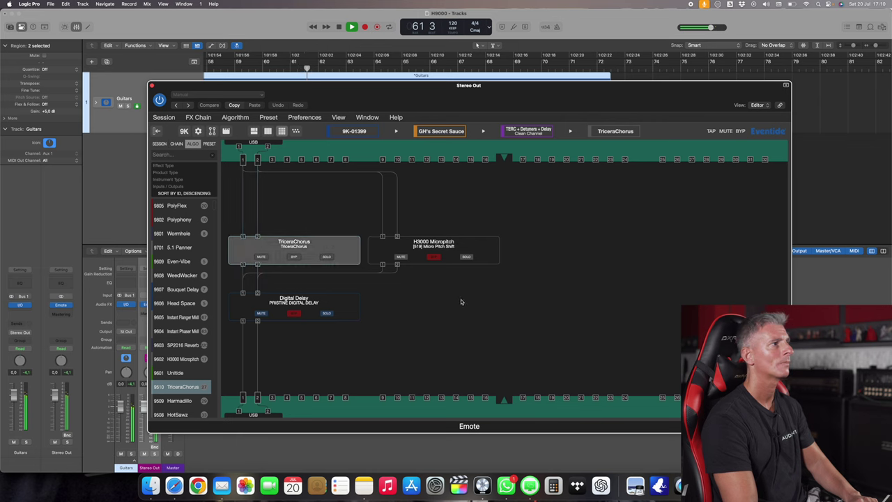
{"action": "left_click", "coordinate": [433, 256]}
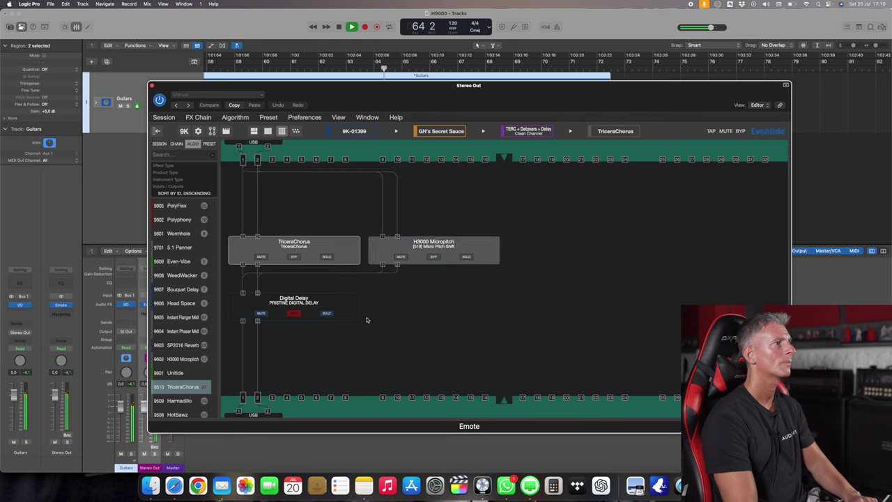
{"action": "left_click", "coordinate": [295, 314]}
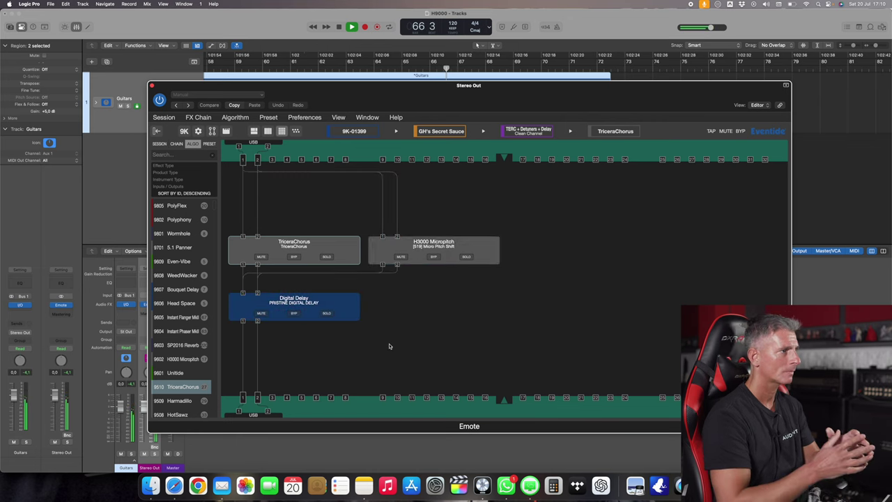